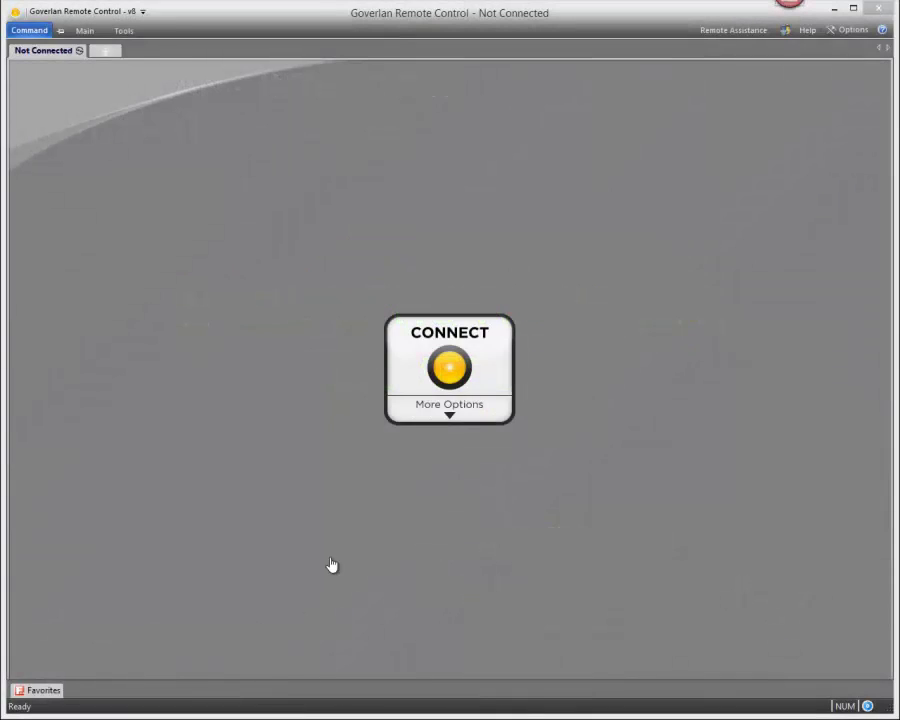
# Start a new remote control connection via Intel vPro KVM from More Options.
pyautogui.click(462, 410)
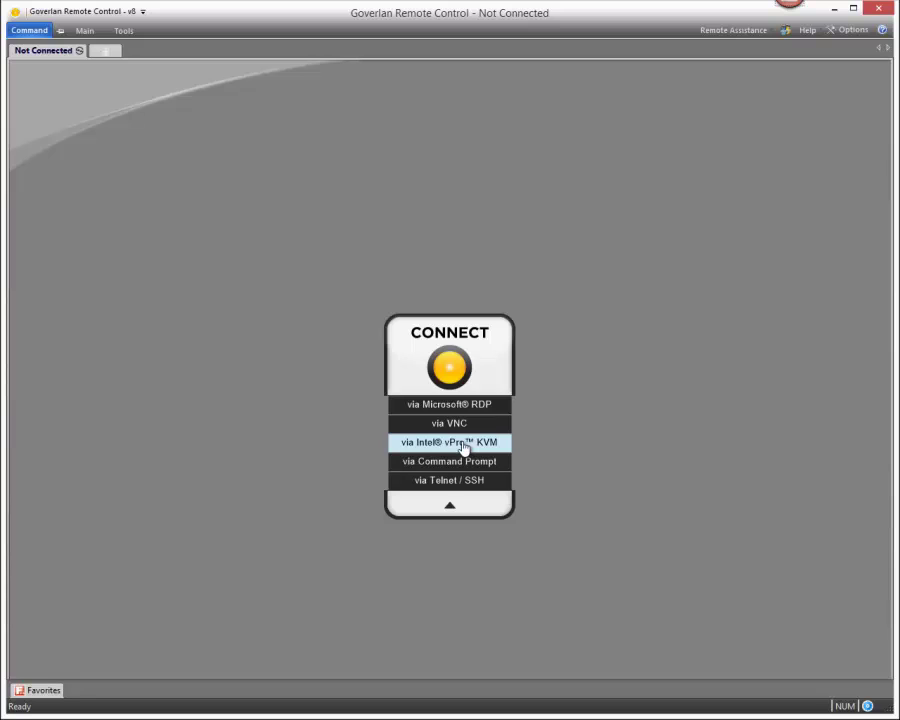
pyautogui.click(464, 447)
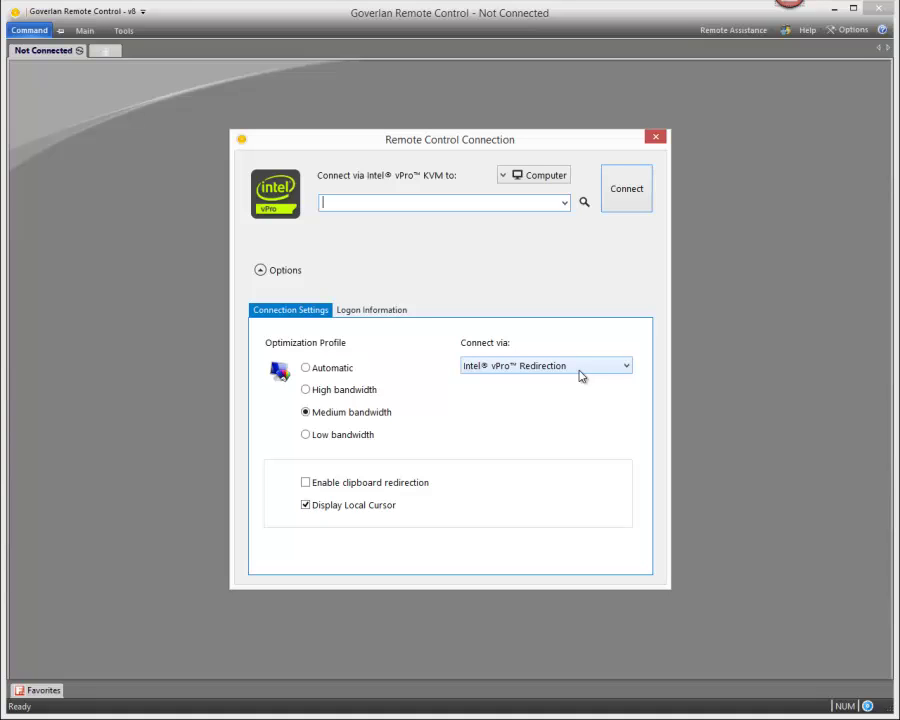
# Use remembered user-specified credentials with the account password and target pjlab-ivpro-02.
pyautogui.click(373, 311)
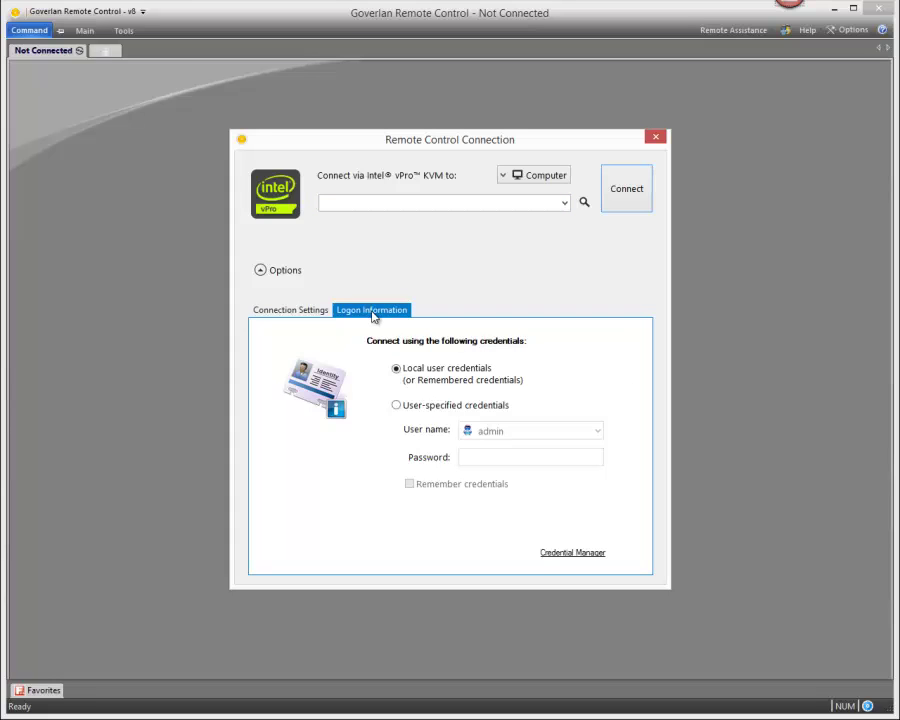
pyautogui.click(397, 406)
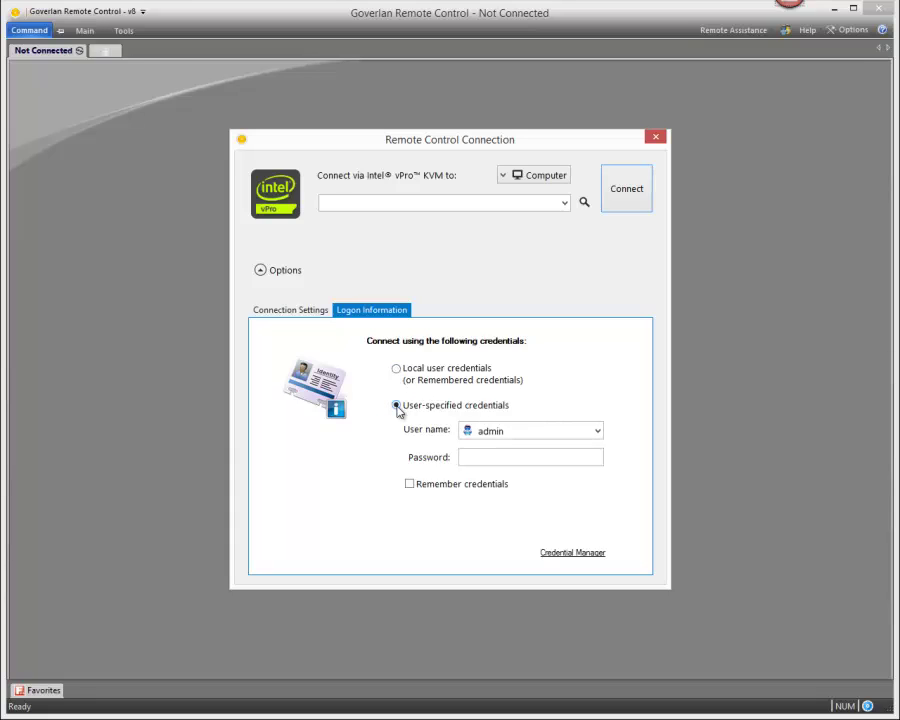
pyautogui.click(498, 459)
pyautogui.write('••••••••')
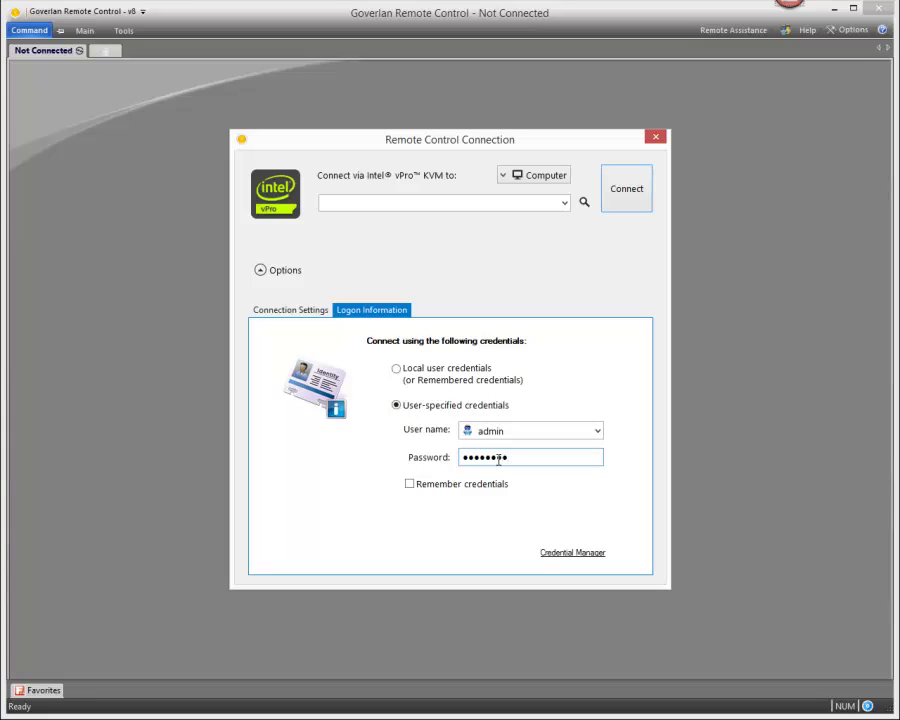
pyautogui.click(409, 484)
pyautogui.click(376, 202)
pyautogui.write('pjlab')
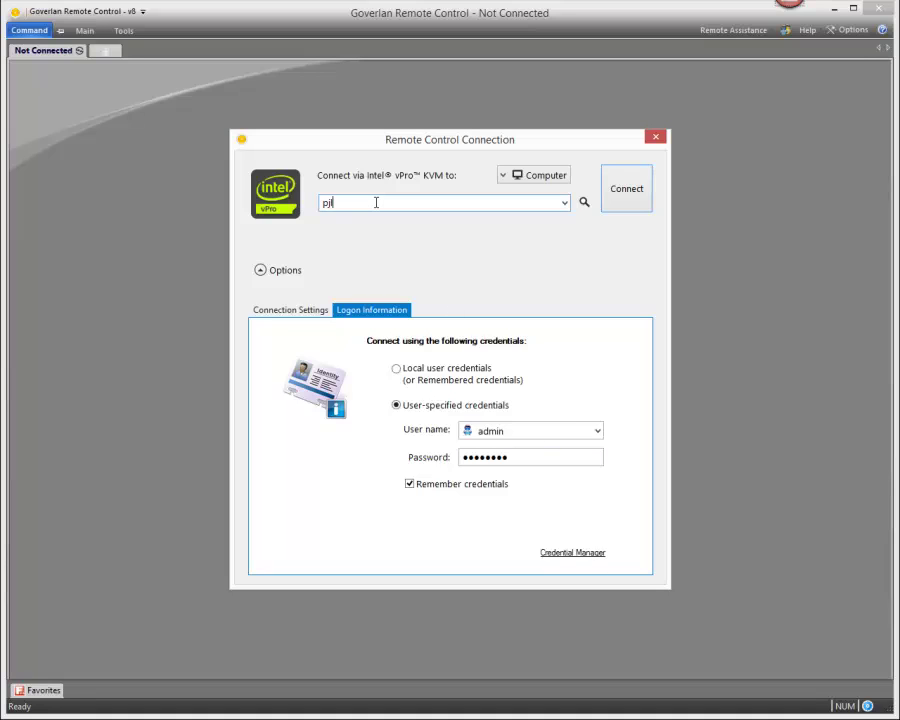
pyautogui.write('-ivpro-02')
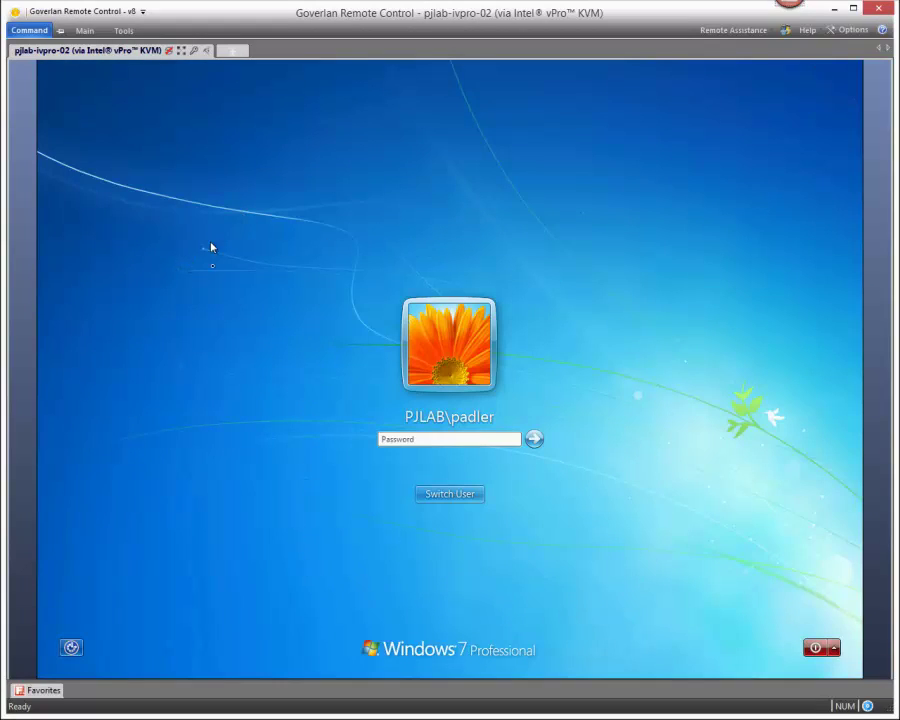
# Enter the Windows password at the remote pjlab-ivpro-02 logon screen to reach the desktop.
pyautogui.click(401, 441)
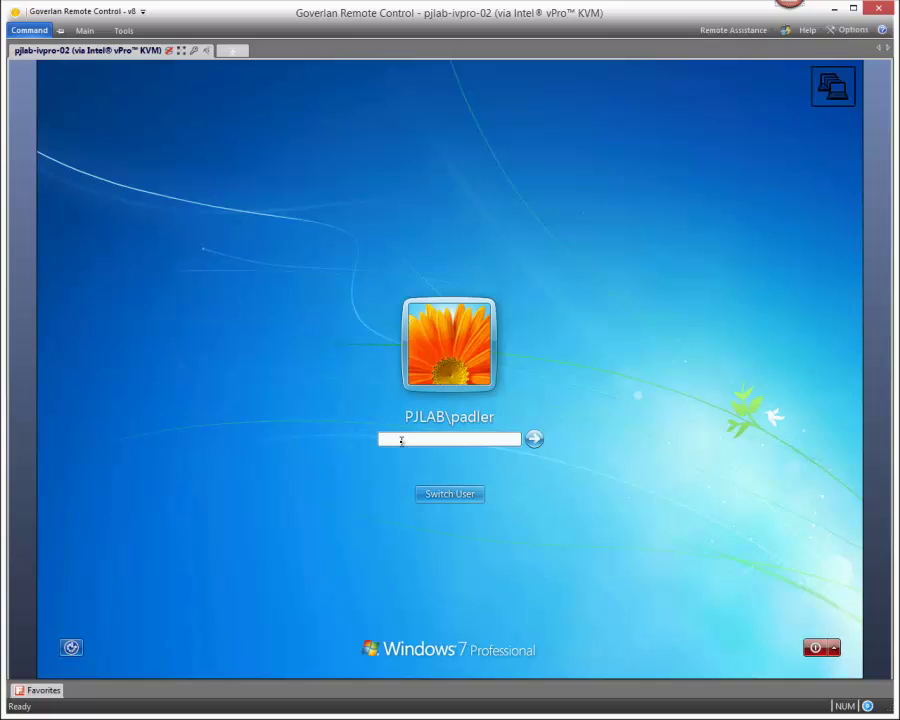
pyautogui.write('********')
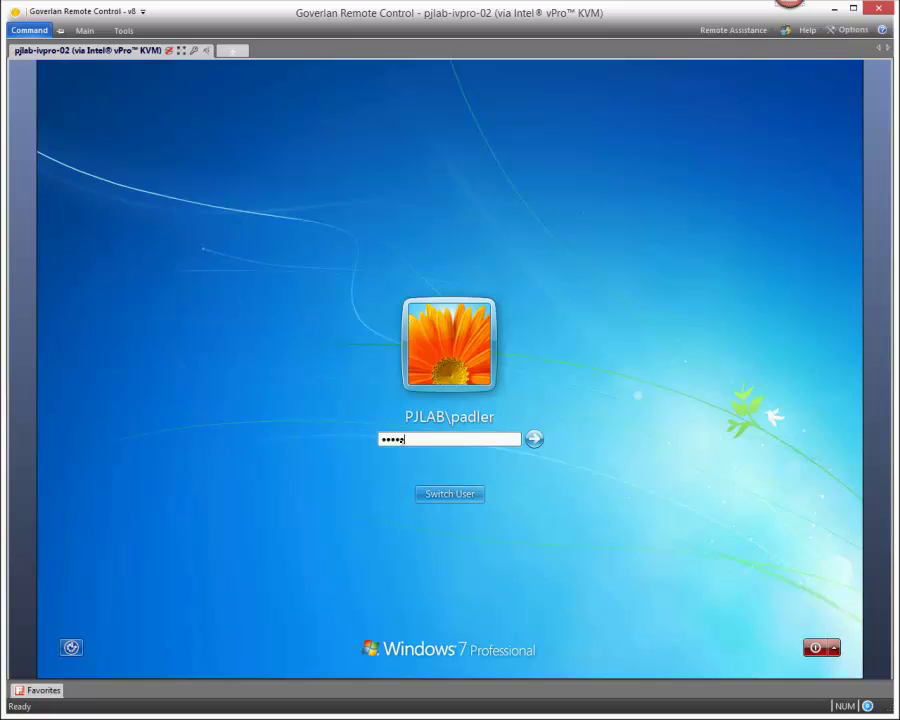
pyautogui.press('Return')
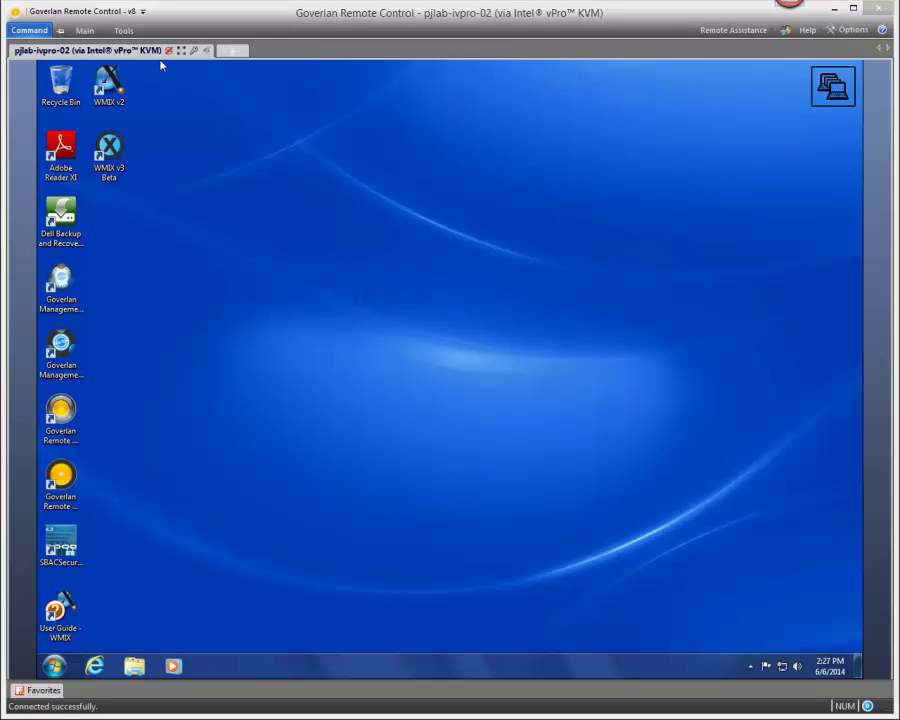
# In Power Options, choose Restart to BIOS (AMT) and confirm the reboot.
pyautogui.click(85, 30)
pyautogui.click(540, 86)
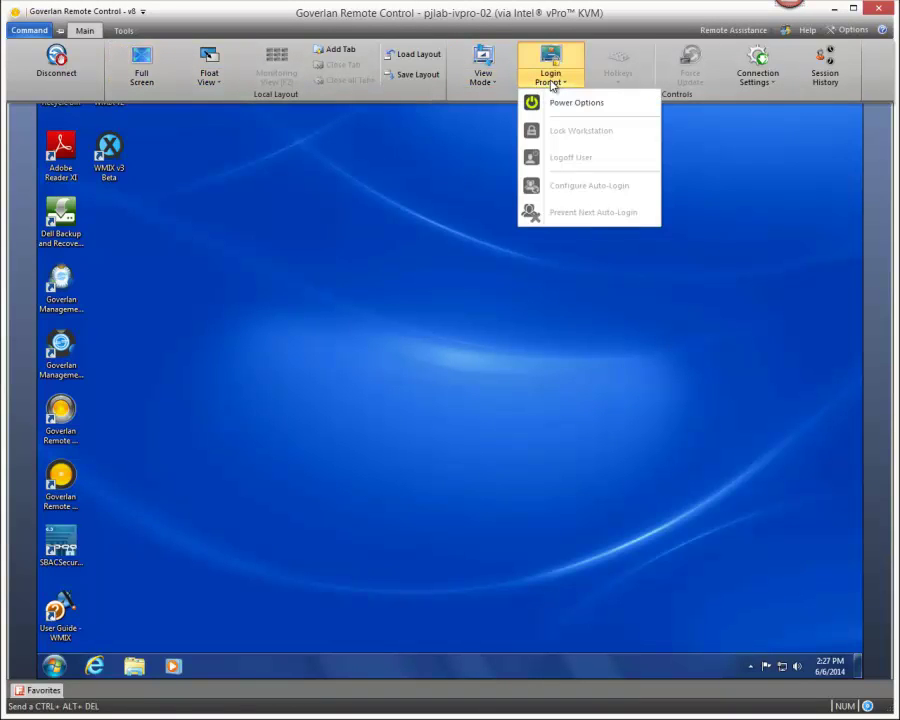
pyautogui.click(563, 103)
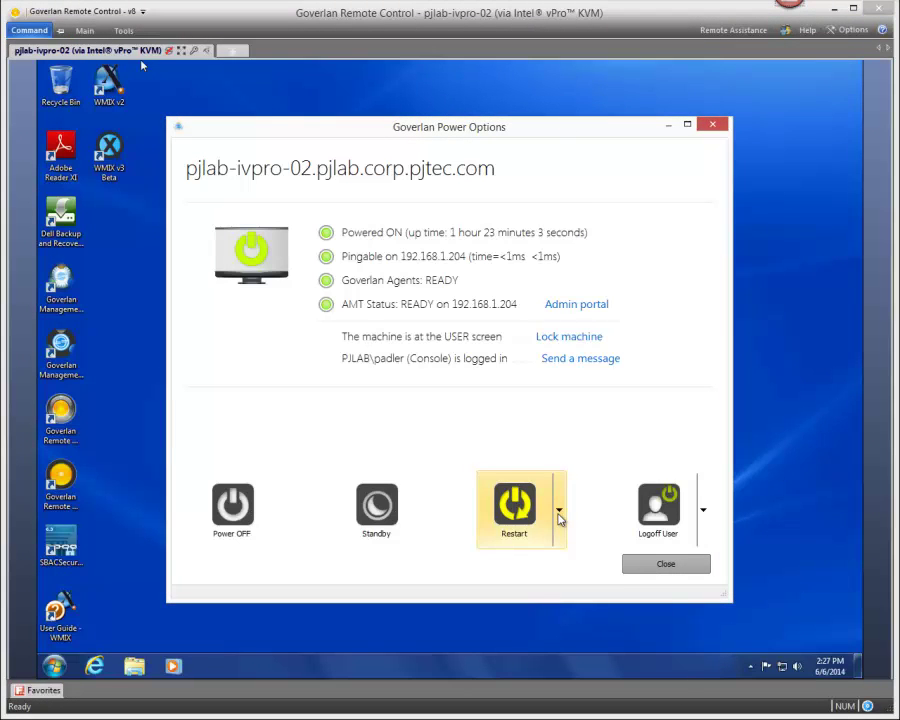
pyautogui.click(559, 512)
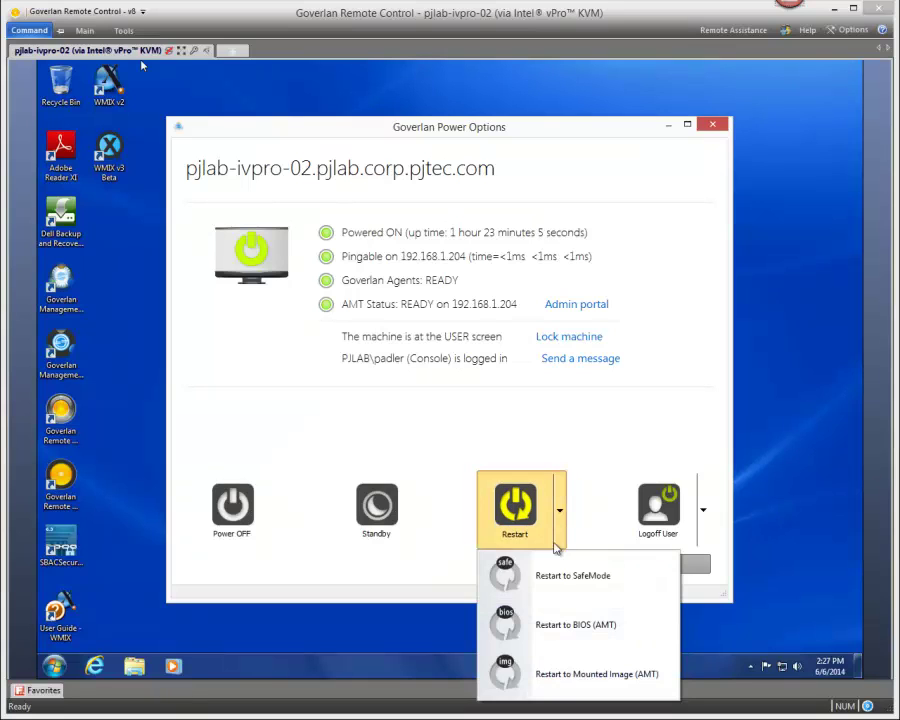
pyautogui.click(557, 622)
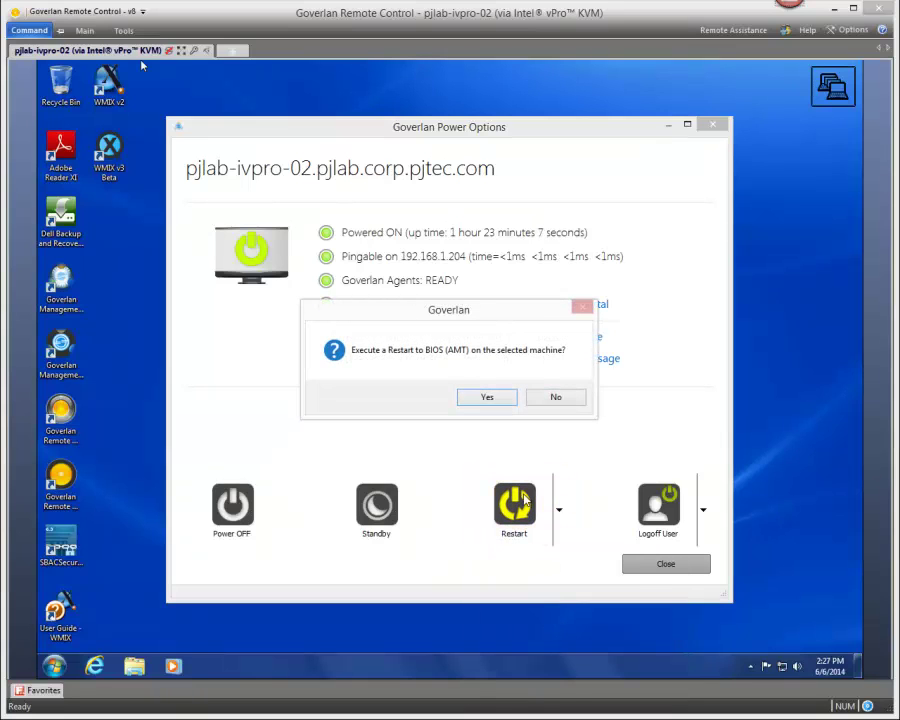
pyautogui.click(478, 399)
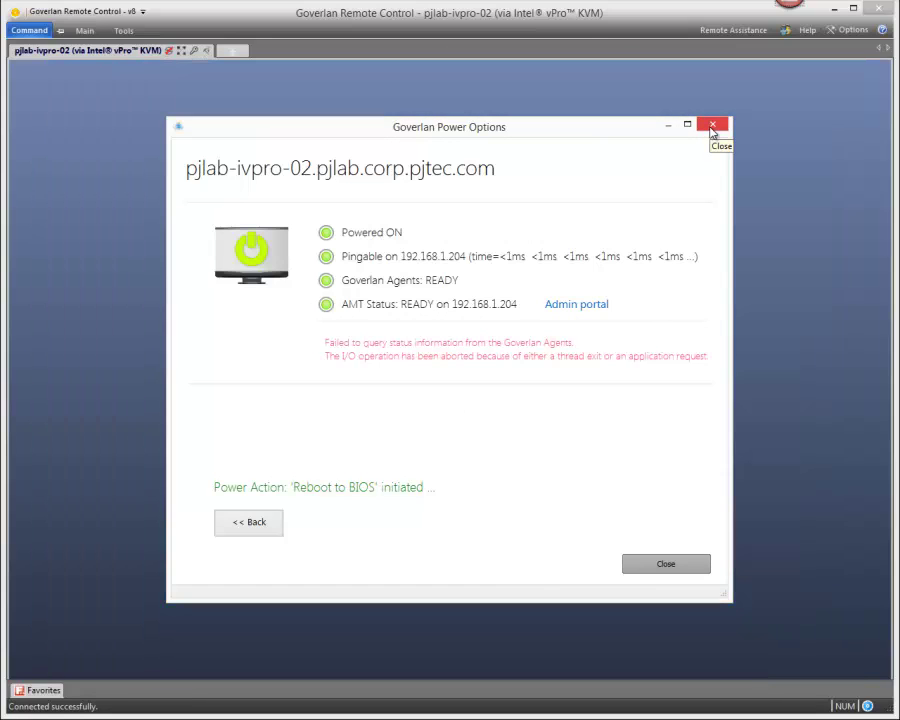
# Close Power Options, enter the Dell BIOS with F2, and select General in the Settings tree.
pyautogui.click(713, 127)
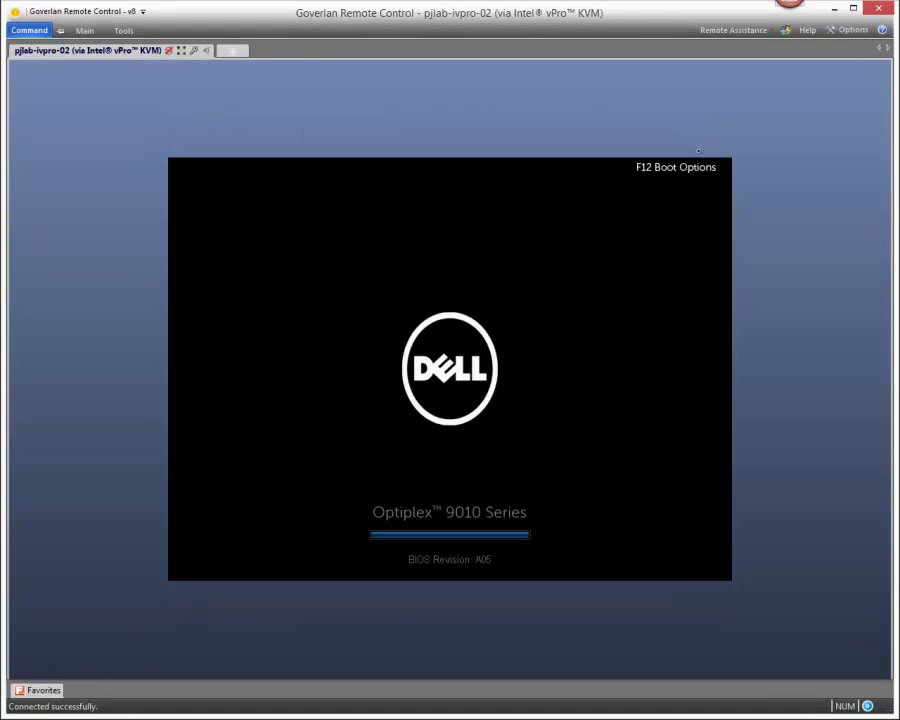
pyautogui.press('F2')
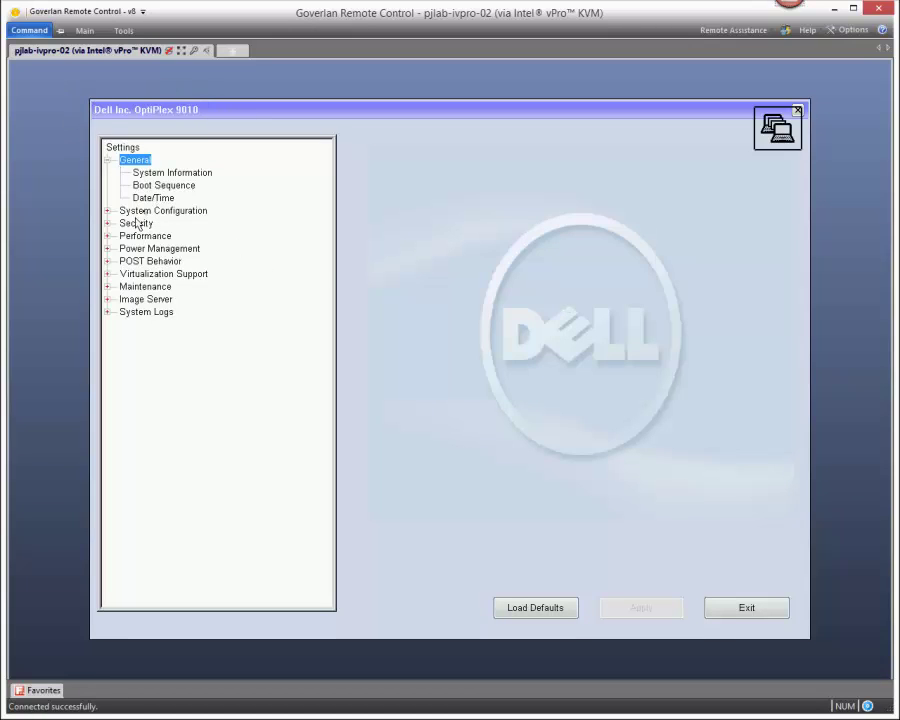
pyautogui.click(146, 164)
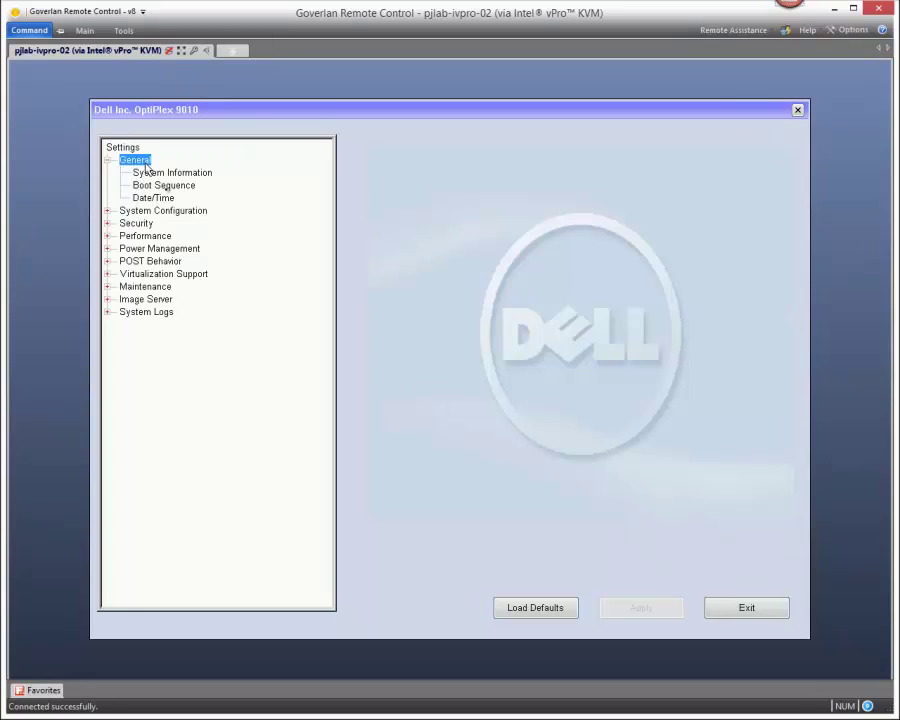
# Step through System Information, Security and Performance settings down to Intel SpeedStep.
pyautogui.press('Down')
pyautogui.press('Down')
pyautogui.press('Down')
pyautogui.press('Down')
pyautogui.press('Down')
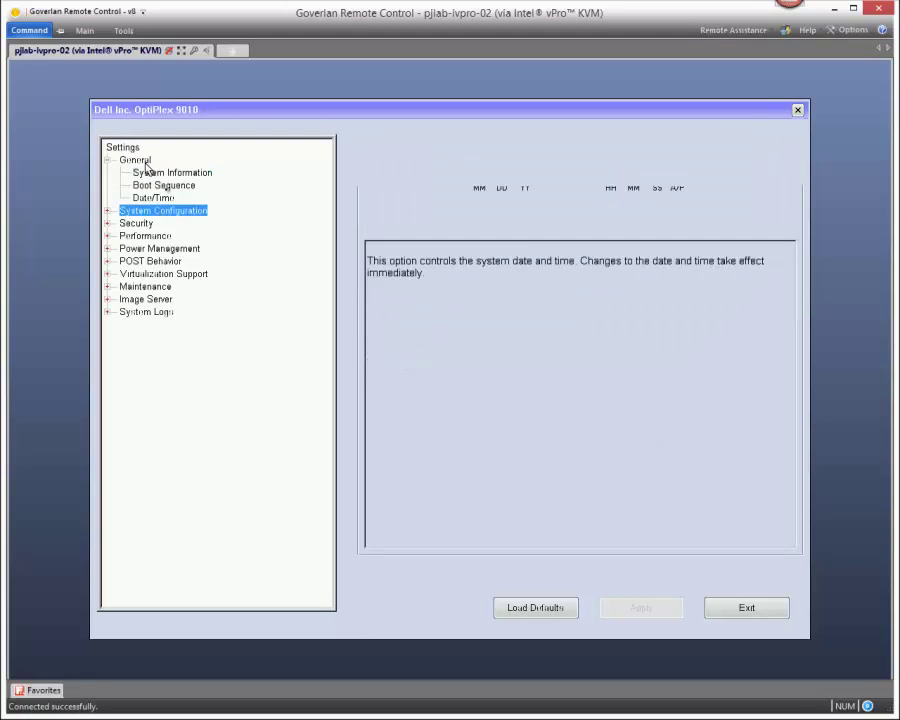
pyautogui.press('Right')
pyautogui.press('Down')
pyautogui.press('Down')
pyautogui.press('Down')
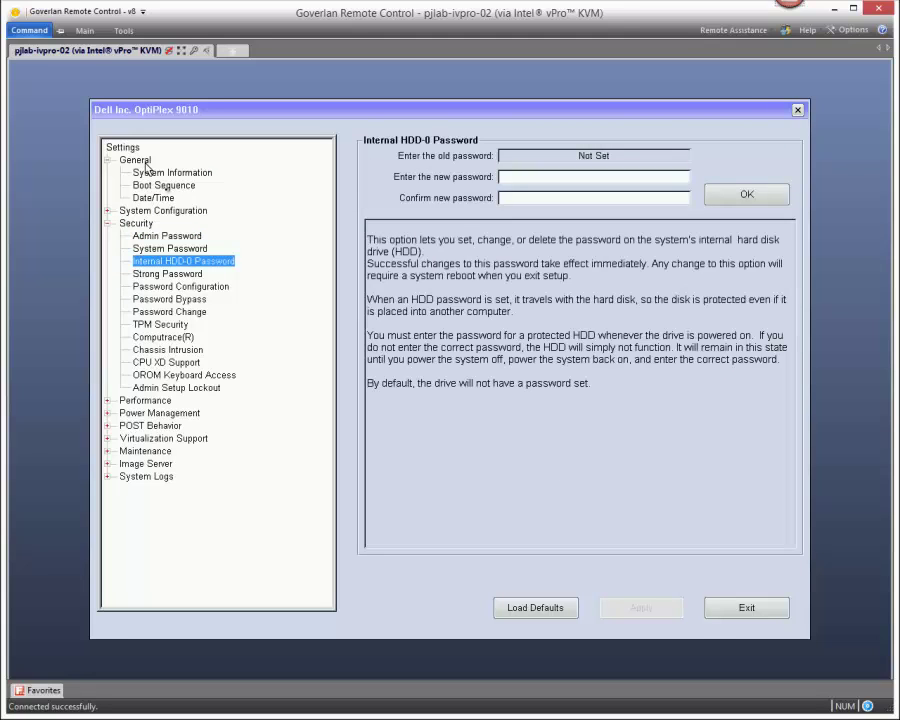
pyautogui.press('Down')
pyautogui.press('Down')
pyautogui.press('Down')
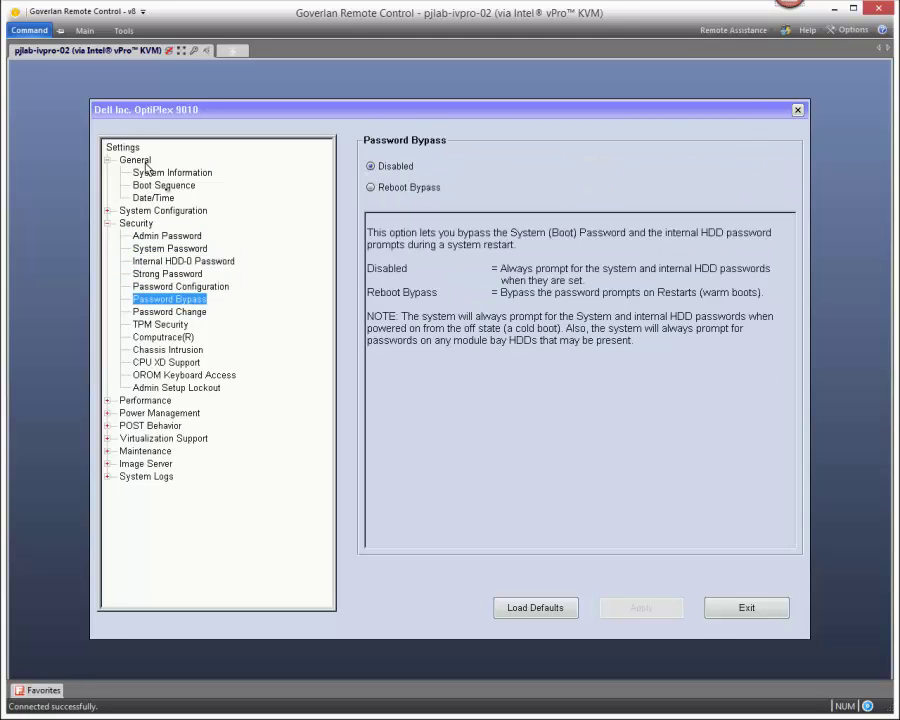
pyautogui.press('Down')
pyautogui.press('Down')
pyautogui.press('Down')
pyautogui.press('Down')
pyautogui.press('Down')
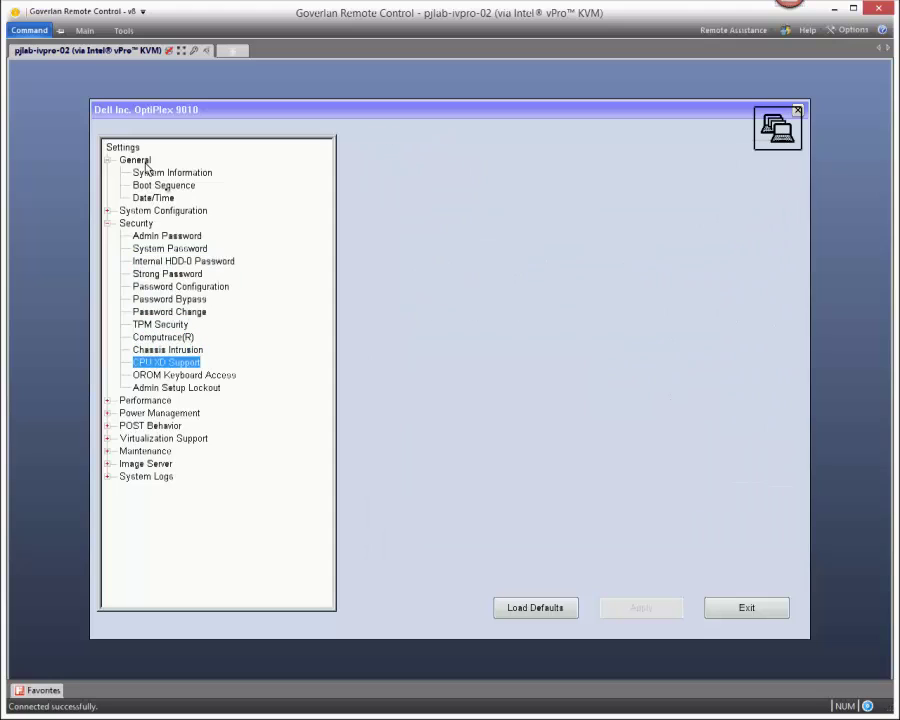
pyautogui.press('Down')
pyautogui.press('Down')
pyautogui.press('Down')
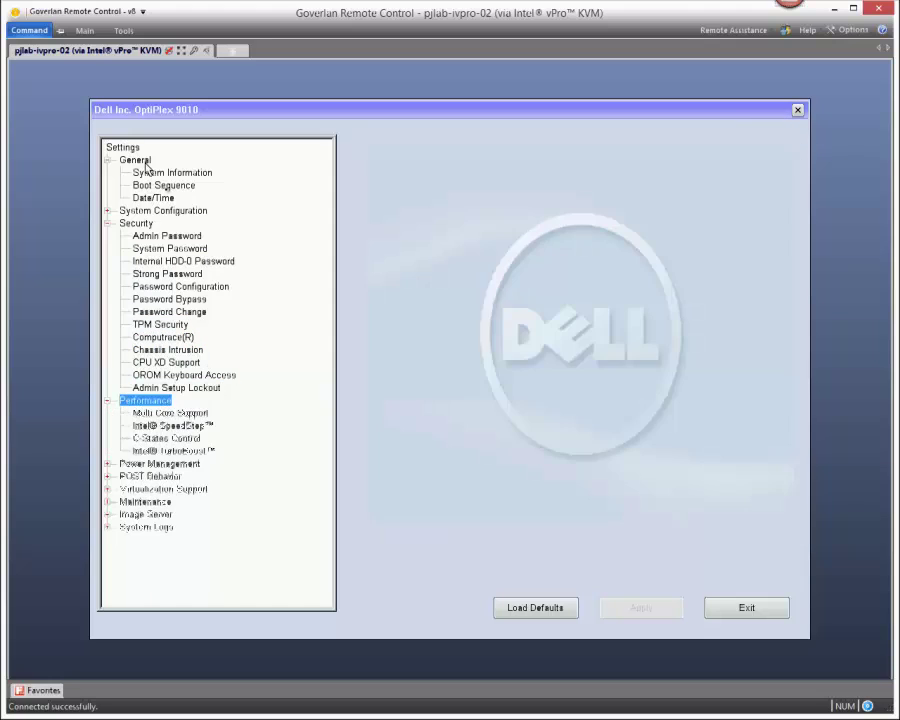
pyautogui.press('Down')
pyautogui.press('Down')
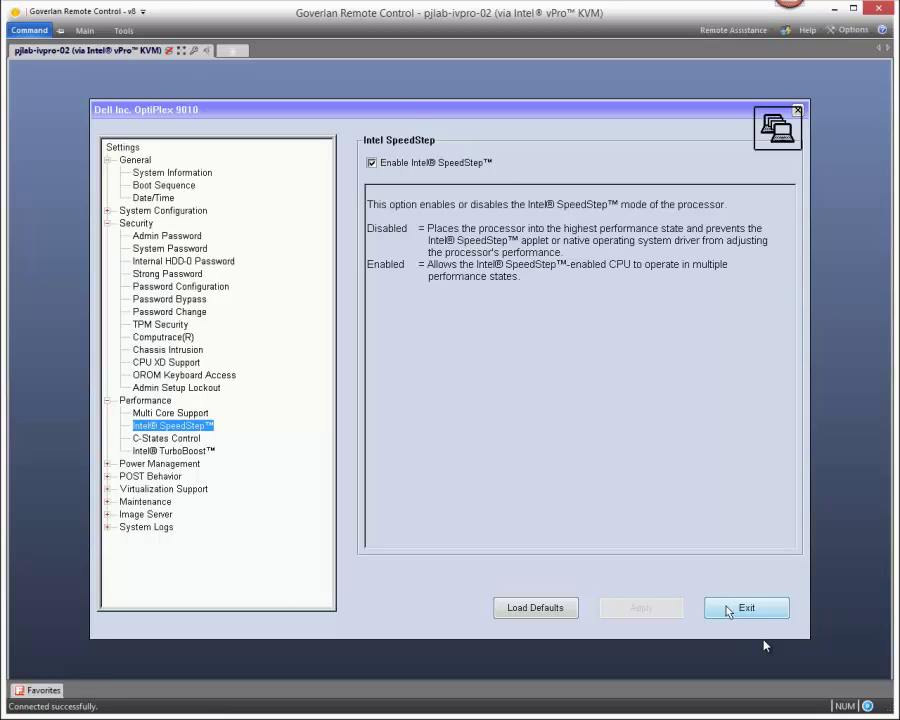
# In Power Options, choose a normal Restart of pjlab-ivpro-02 and confirm it.
pyautogui.click(85, 30)
pyautogui.click(550, 78)
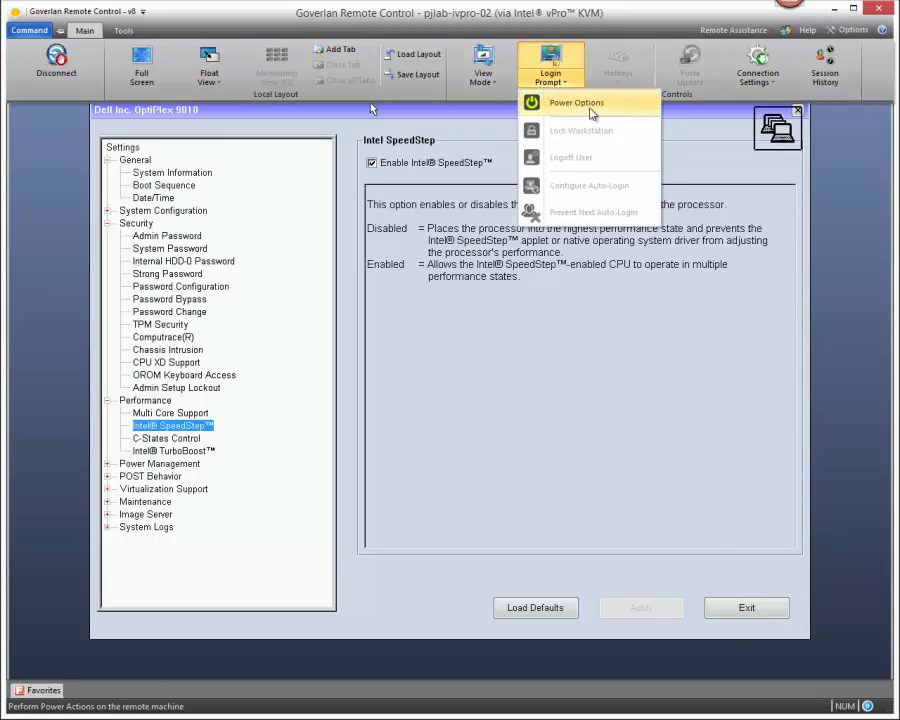
pyautogui.click(560, 103)
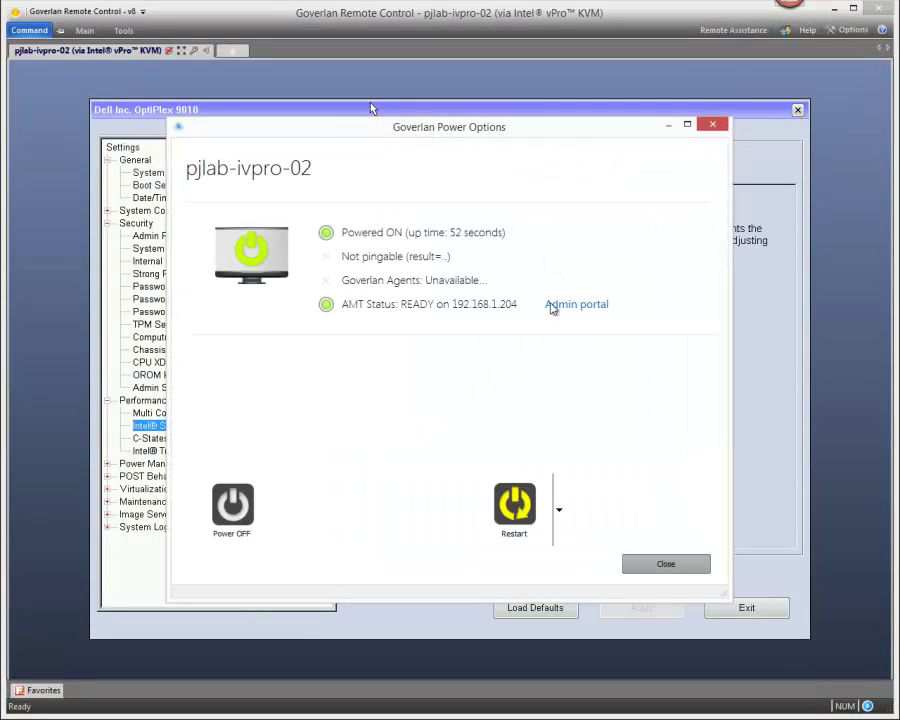
pyautogui.click(560, 526)
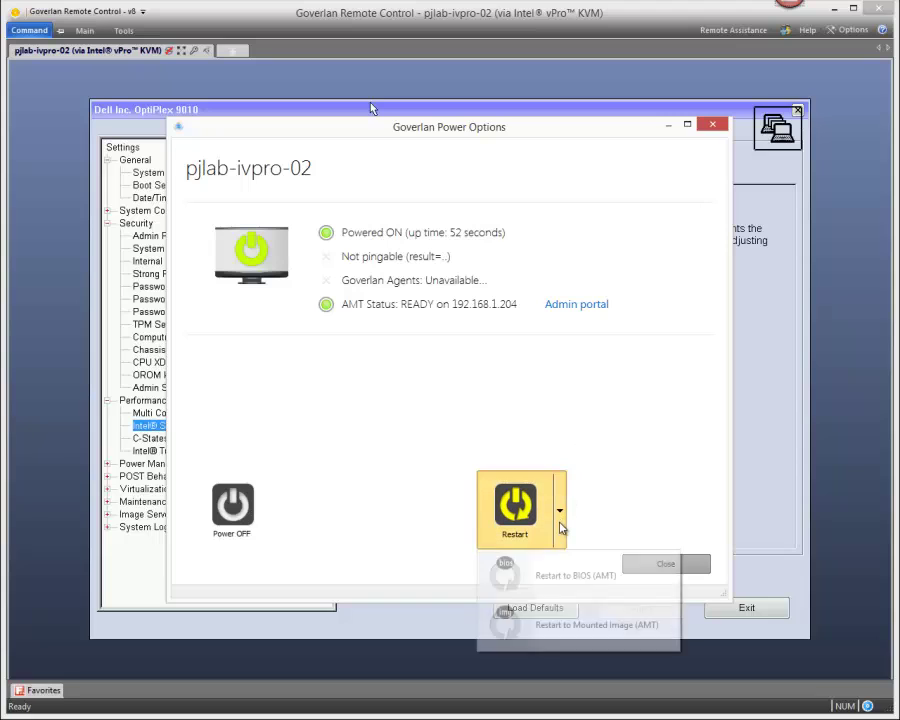
pyautogui.click(515, 505)
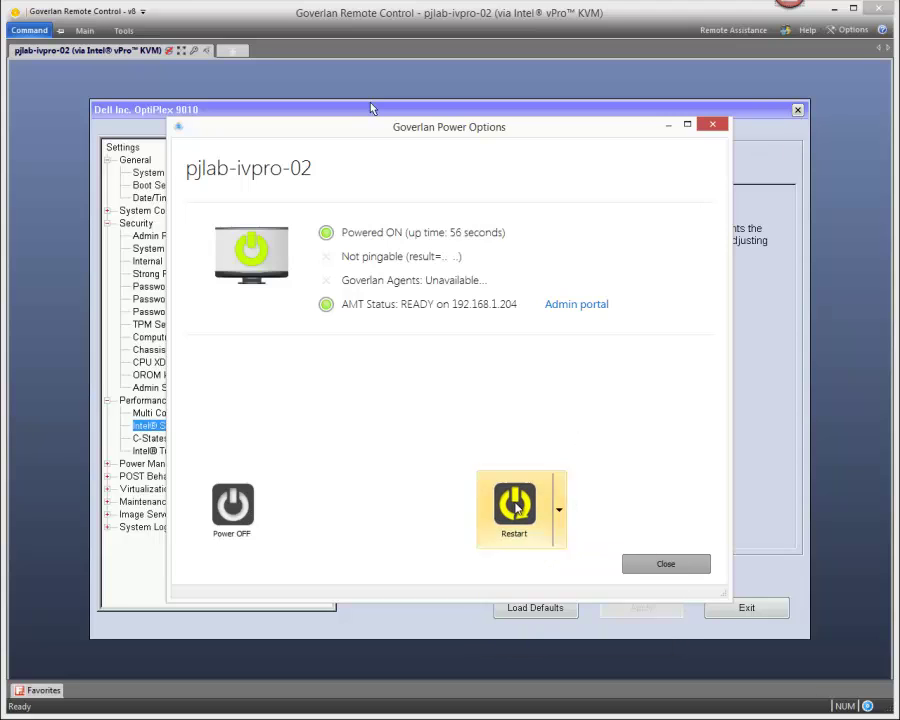
pyautogui.click(473, 397)
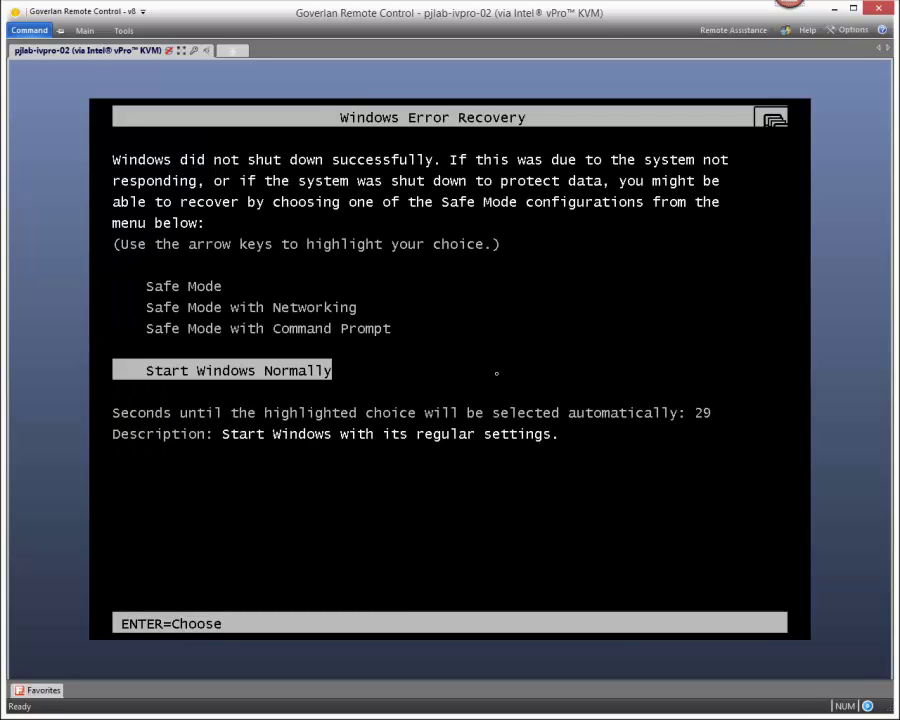
# Choose Start Windows Normally in the Windows Error Recovery menu.
pyautogui.press('Return')
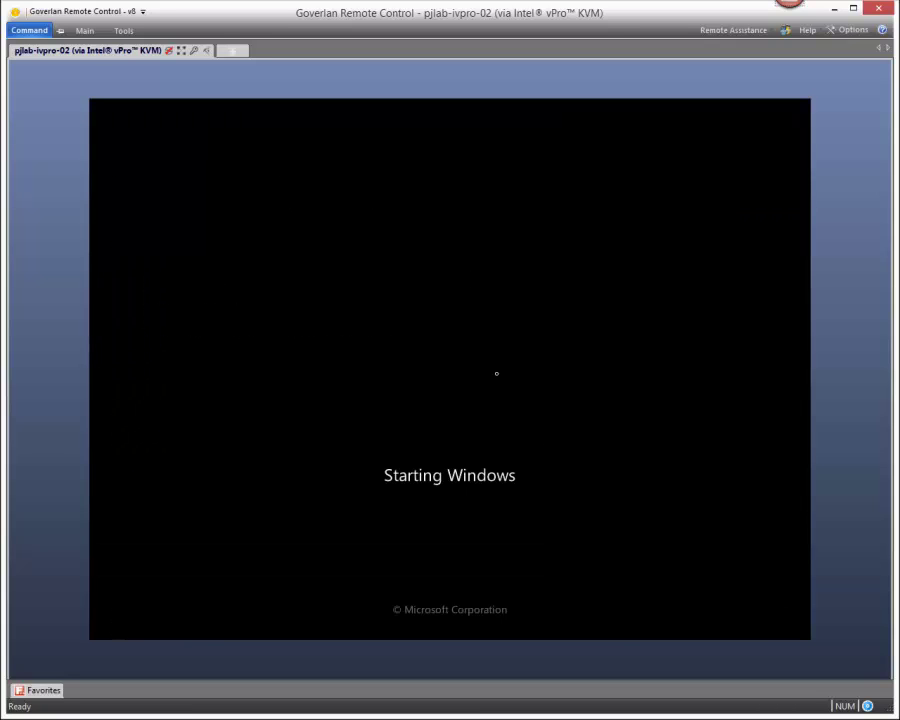